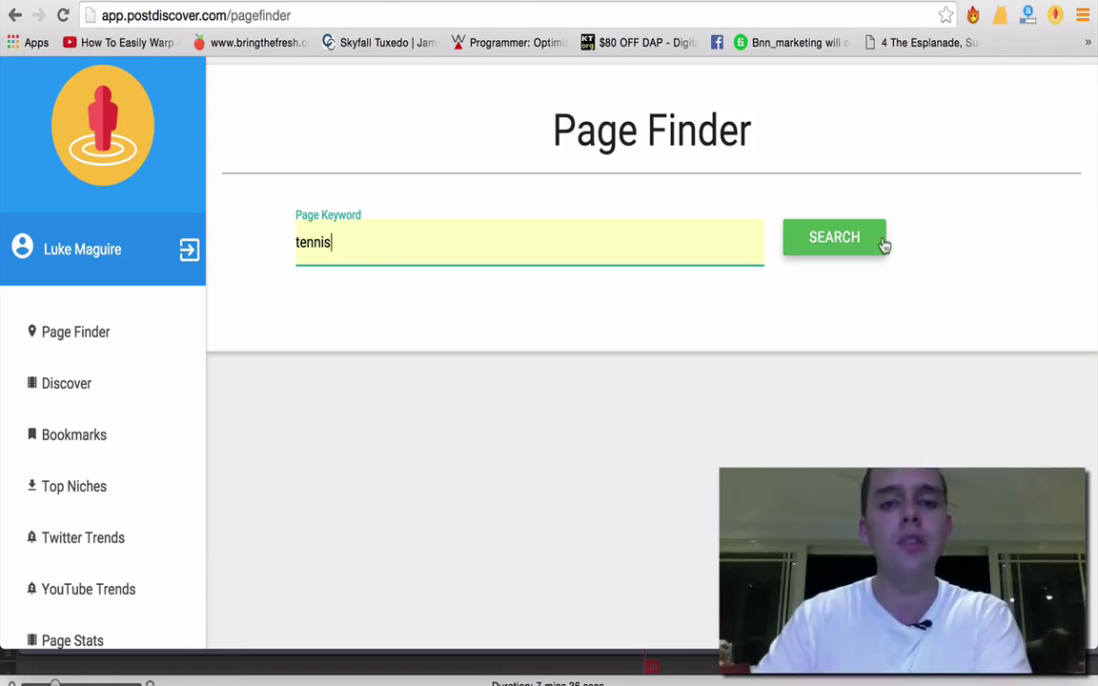
- Run the page search for "tennis", look over the matching pages and open the Tennis Now page in Discover
{"action": "left_click", "coordinate": [862, 243]}
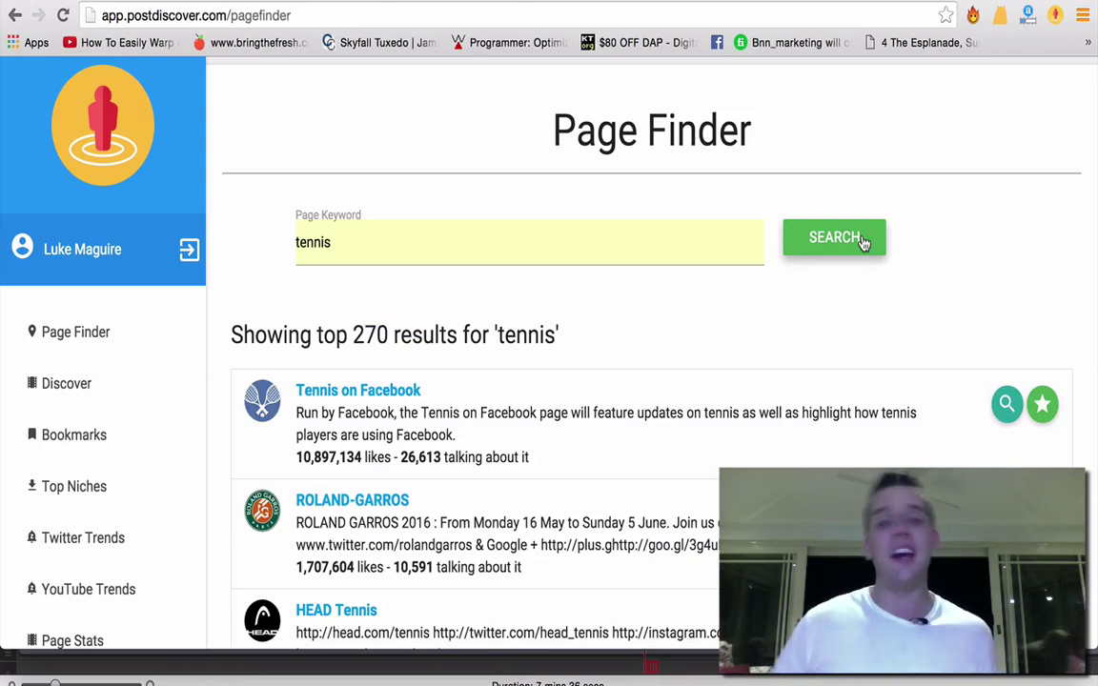
{"action": "scroll", "coordinate": [588, 382], "scroll_direction": "down", "scroll_amount": 5}
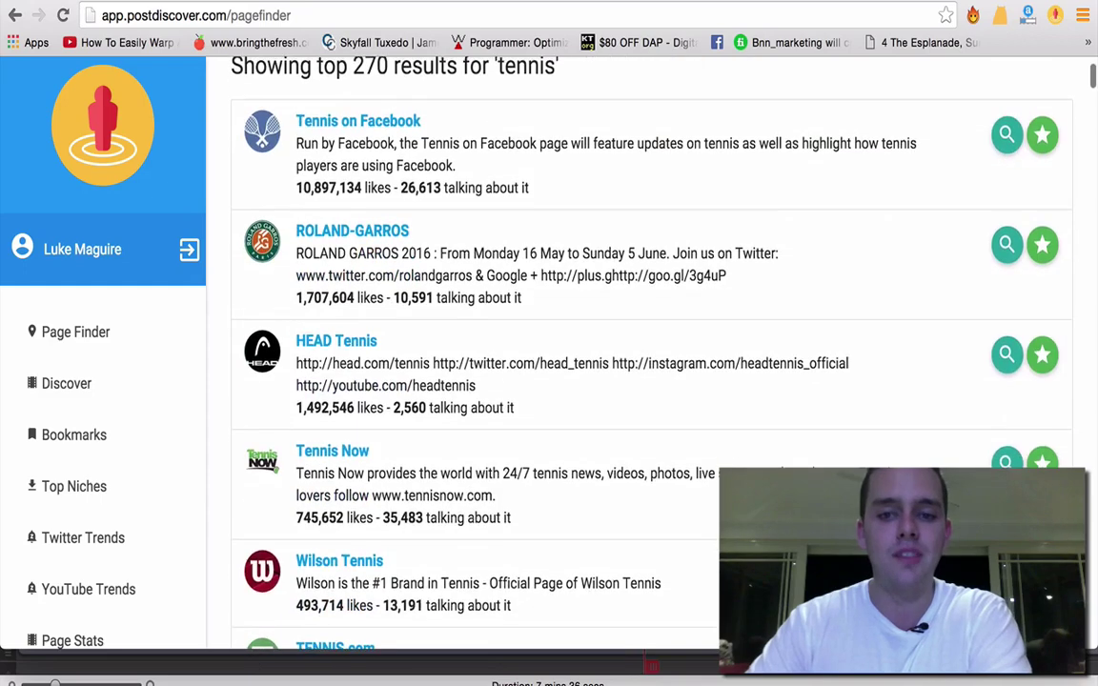
{"action": "scroll", "coordinate": [592, 375], "scroll_direction": "up", "scroll_amount": 2}
{"action": "scroll", "coordinate": [592, 375], "scroll_direction": "up", "scroll_amount": 4}
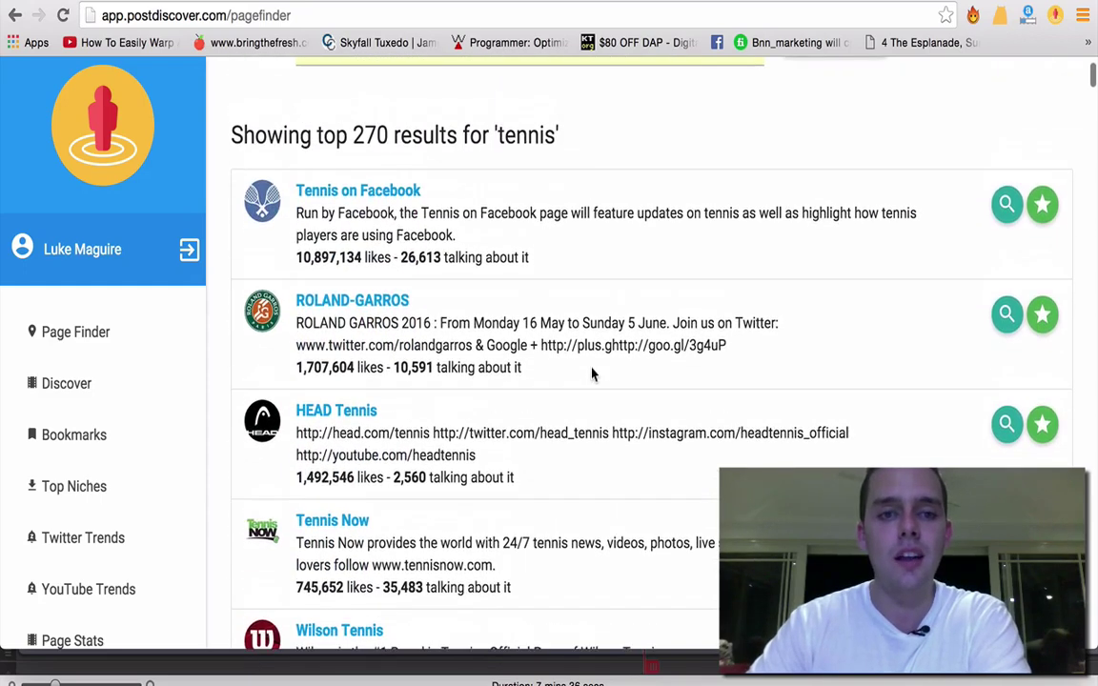
{"action": "scroll", "coordinate": [553, 459], "scroll_direction": "down", "scroll_amount": 3}
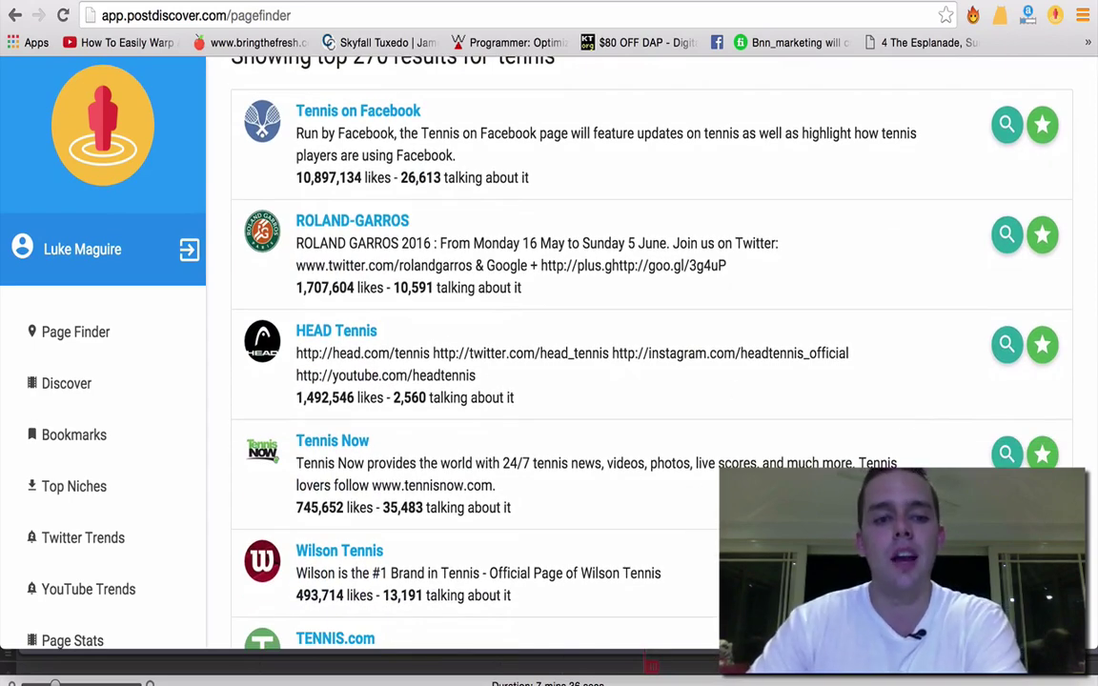
{"action": "scroll", "coordinate": [908, 411], "scroll_direction": "down", "scroll_amount": 1}
{"action": "left_click", "coordinate": [1006, 429]}
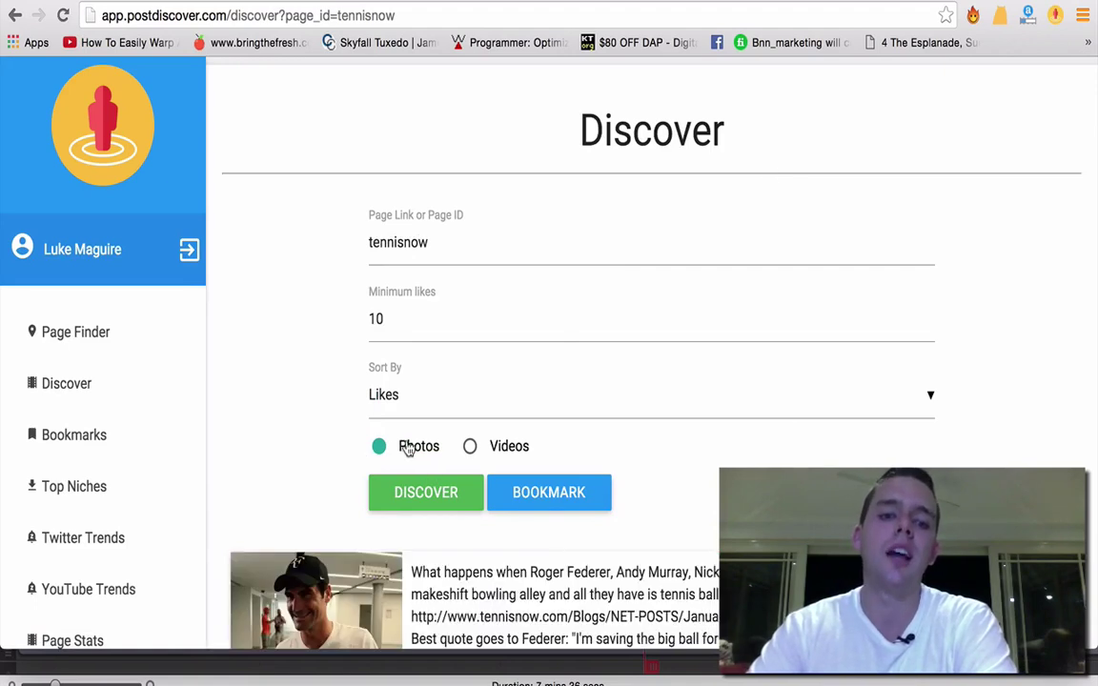
- Download the photos of the first three Tennis Now posts in the list sorted by likes
{"action": "scroll", "coordinate": [797, 410], "scroll_direction": "down", "scroll_amount": 3}
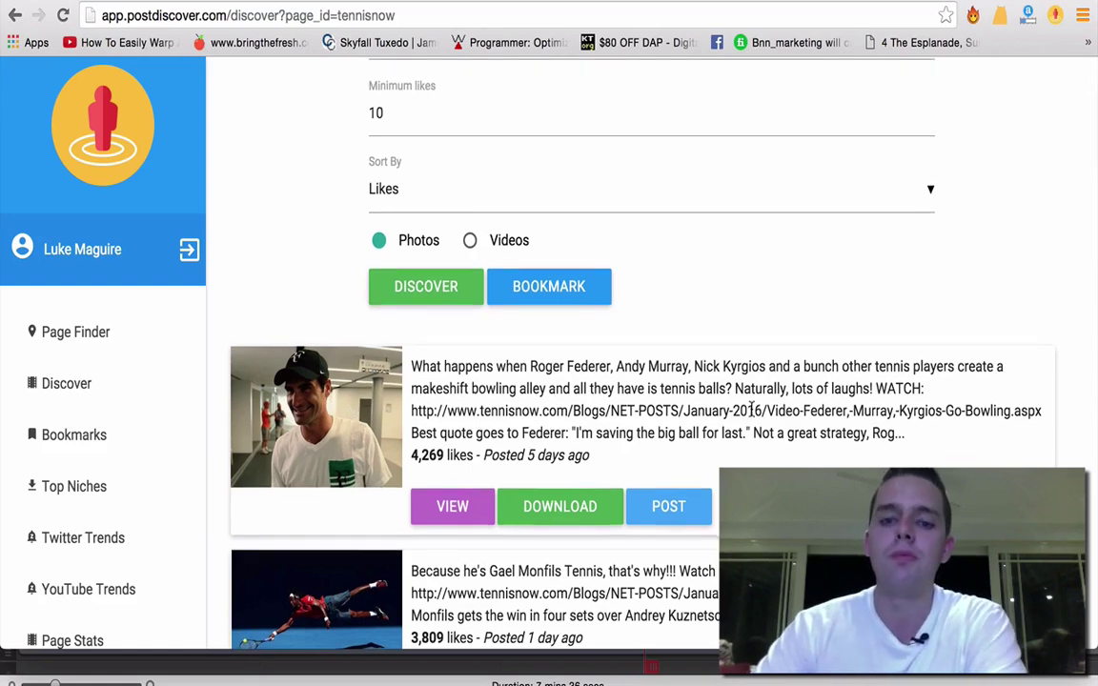
{"action": "scroll", "coordinate": [751, 408], "scroll_direction": "down", "scroll_amount": 1}
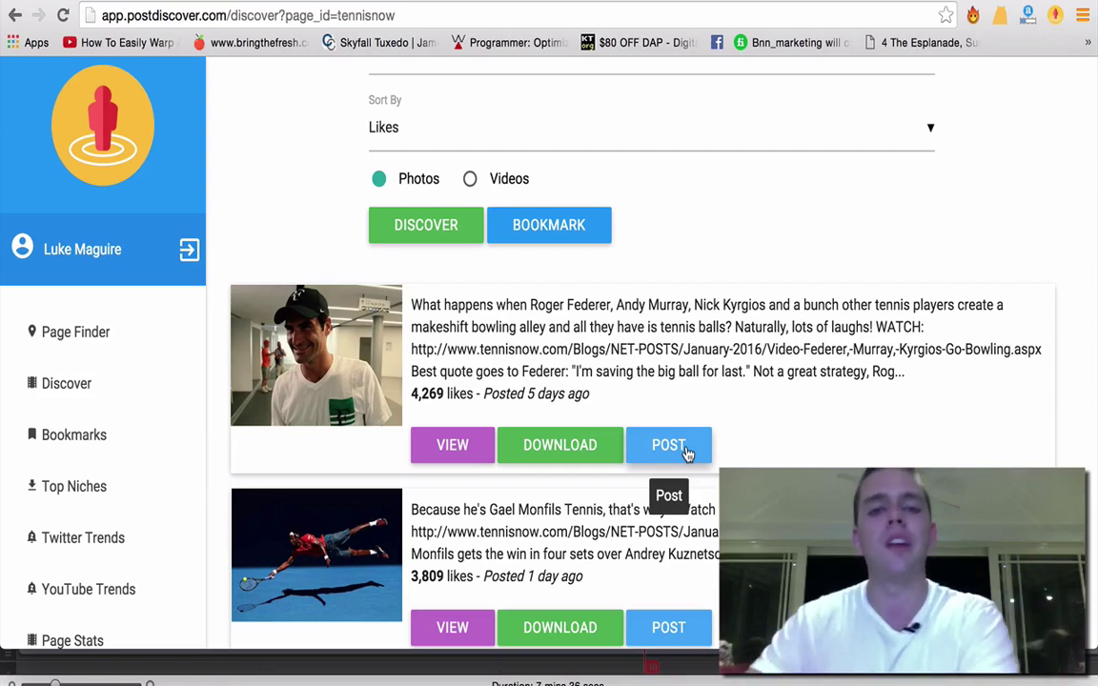
{"action": "left_click", "coordinate": [575, 451]}
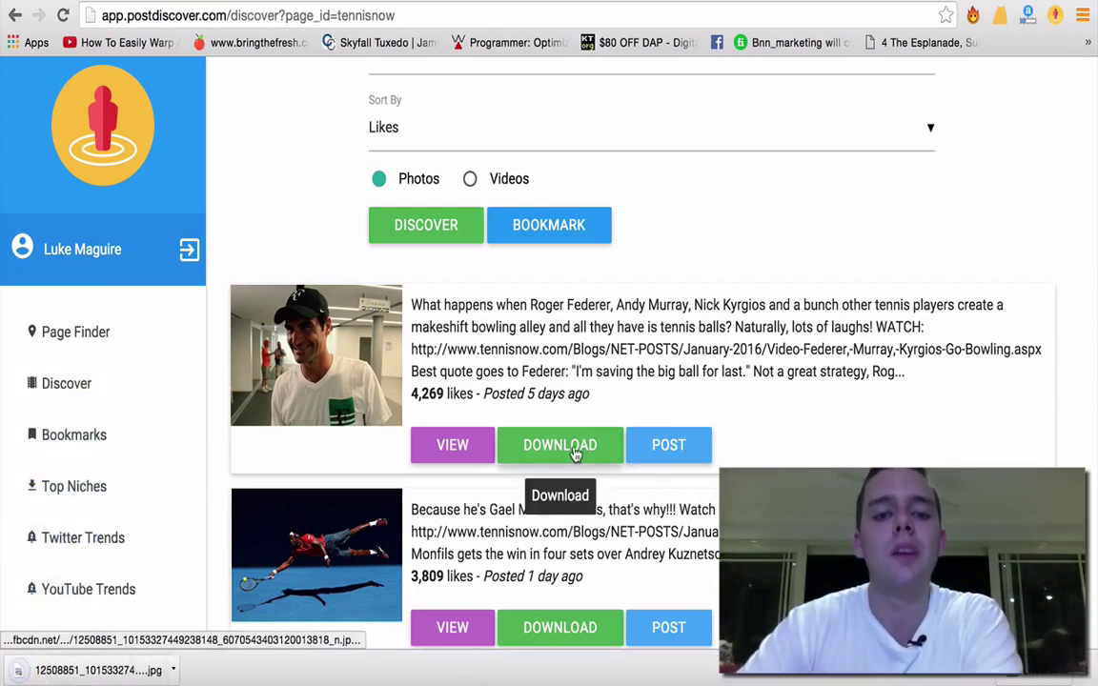
{"action": "scroll", "coordinate": [609, 419], "scroll_direction": "down", "scroll_amount": 3}
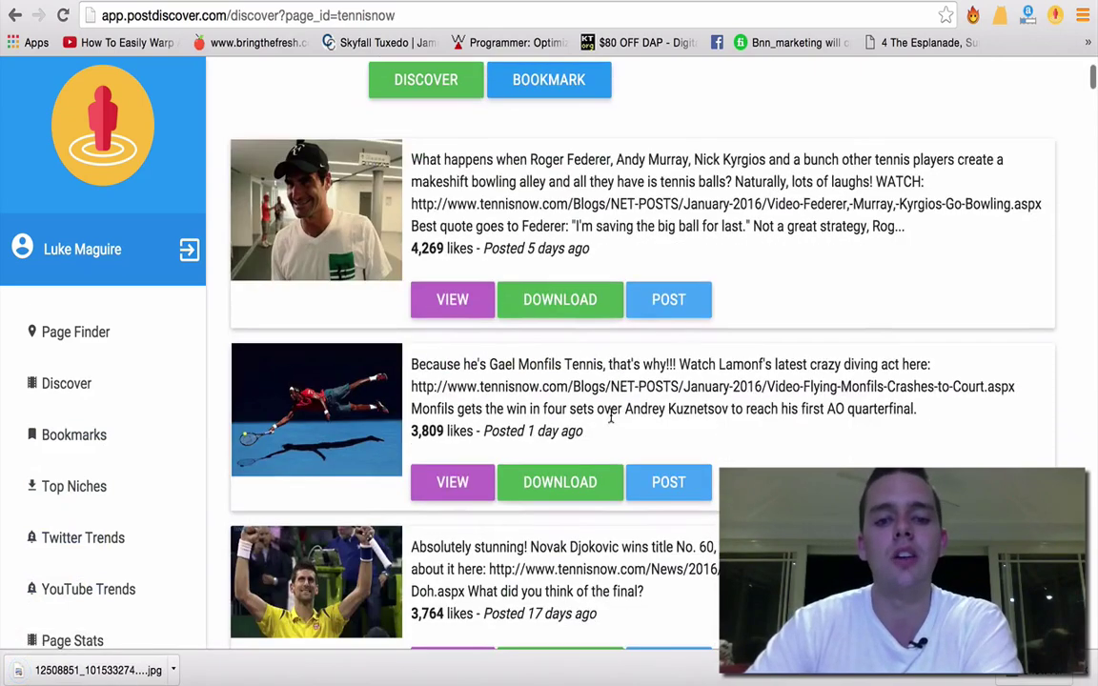
{"action": "left_click", "coordinate": [566, 479]}
{"action": "scroll", "coordinate": [560, 438], "scroll_direction": "down", "scroll_amount": 5}
{"action": "left_click", "coordinate": [556, 396]}
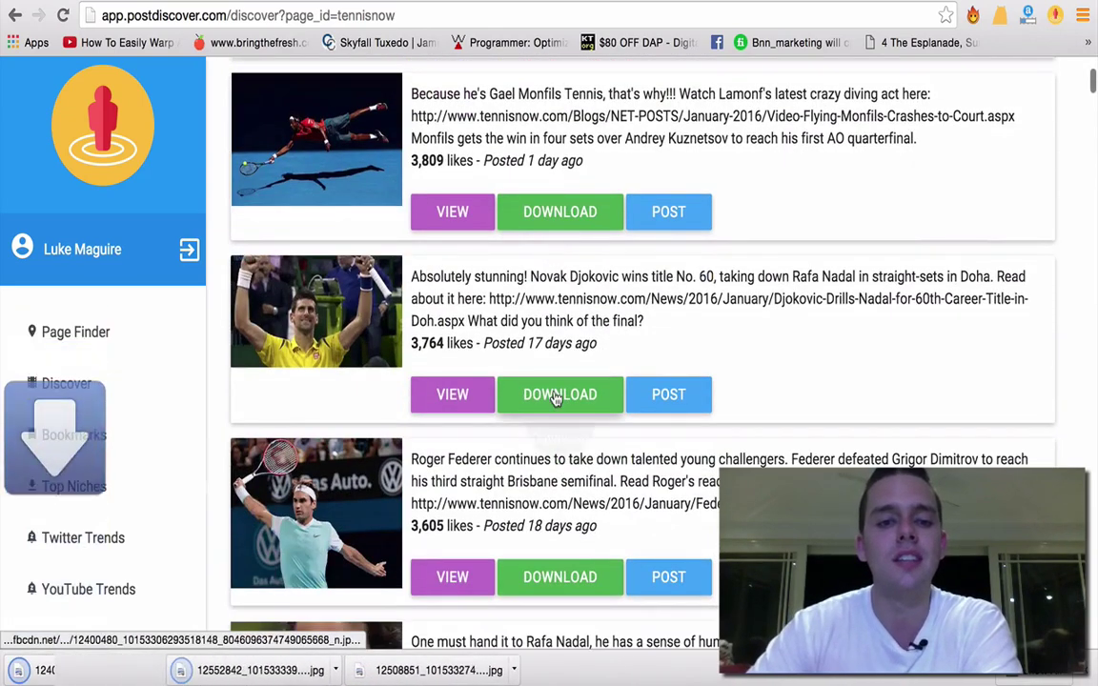
{"action": "scroll", "coordinate": [557, 398], "scroll_direction": "up", "scroll_amount": 4}
{"action": "scroll", "coordinate": [556, 398], "scroll_direction": "up", "scroll_amount": 1}
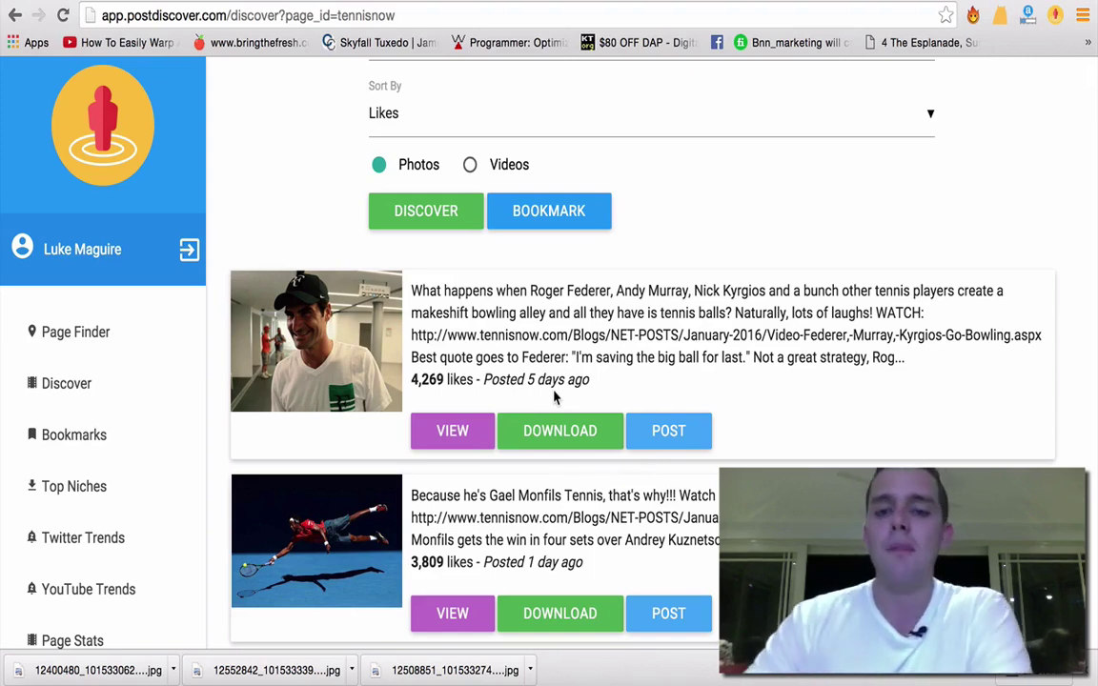
{"action": "scroll", "coordinate": [554, 396], "scroll_direction": "down", "scroll_amount": 1}
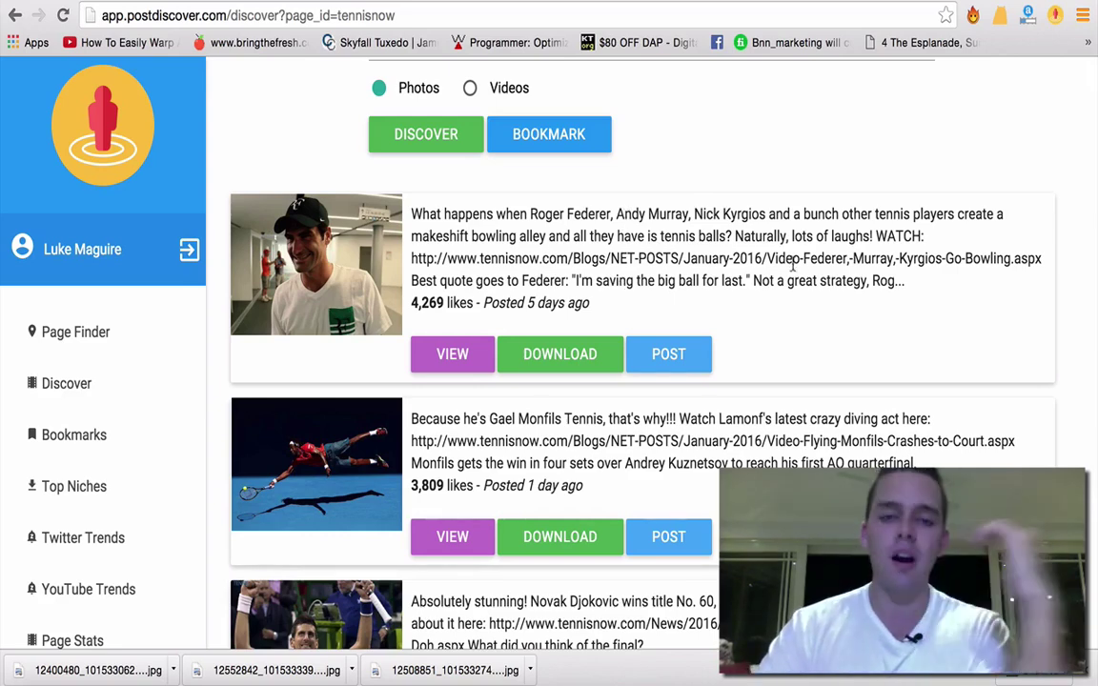
{"action": "scroll", "coordinate": [715, 239], "scroll_direction": "down", "scroll_amount": 5}
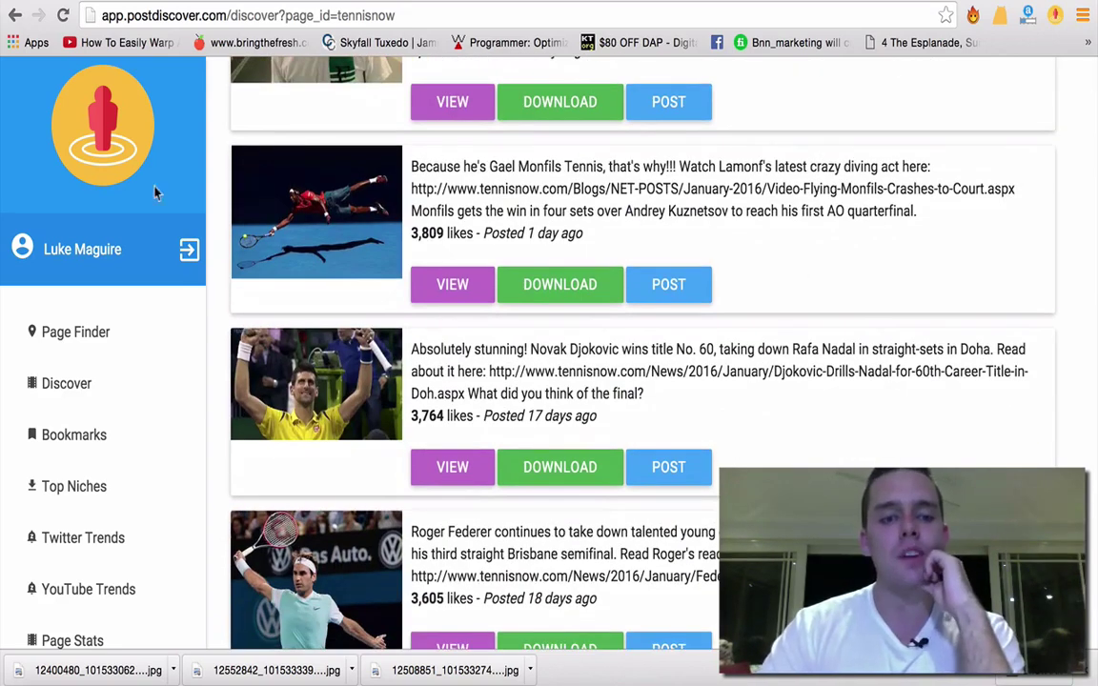
{"action": "scroll", "coordinate": [67, 505], "scroll_direction": "down", "scroll_amount": 2}
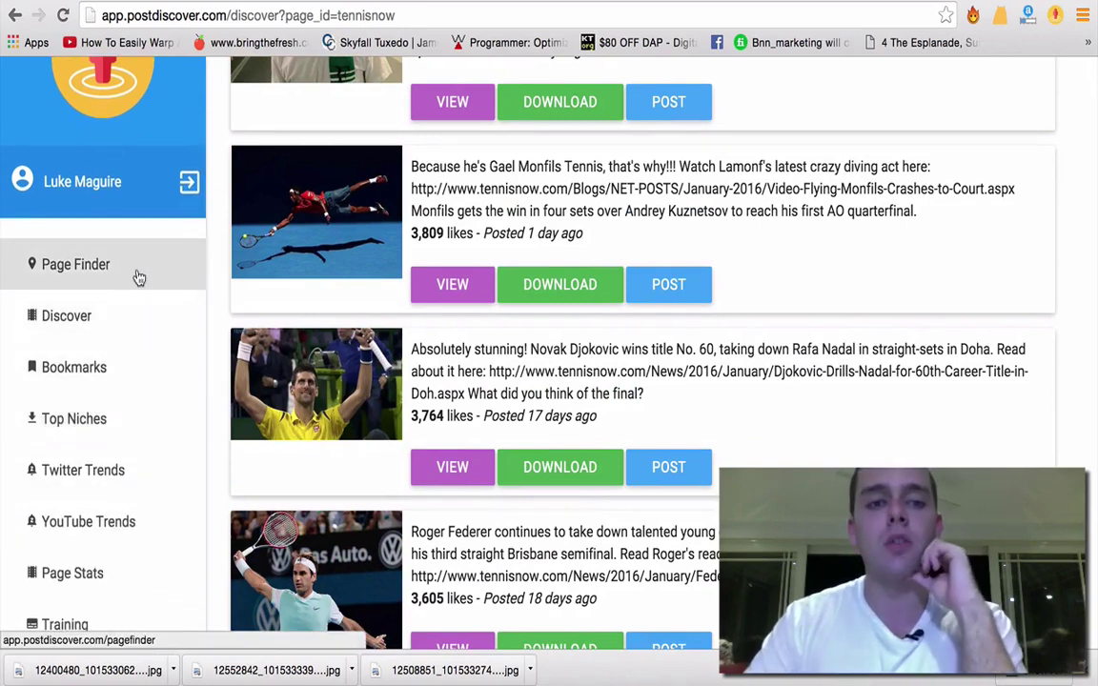
- Switch the Tennis Now post list from photos to videos and download the most-liked video
{"action": "scroll", "coordinate": [458, 286], "scroll_direction": "up", "scroll_amount": 5}
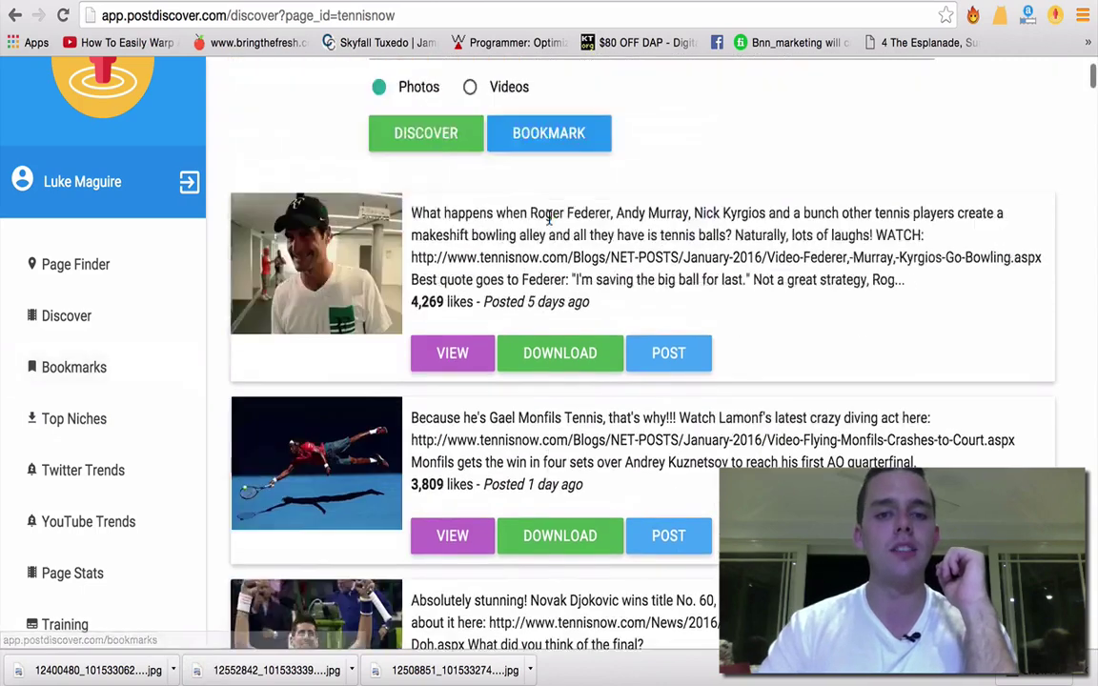
{"action": "left_click", "coordinate": [468, 238]}
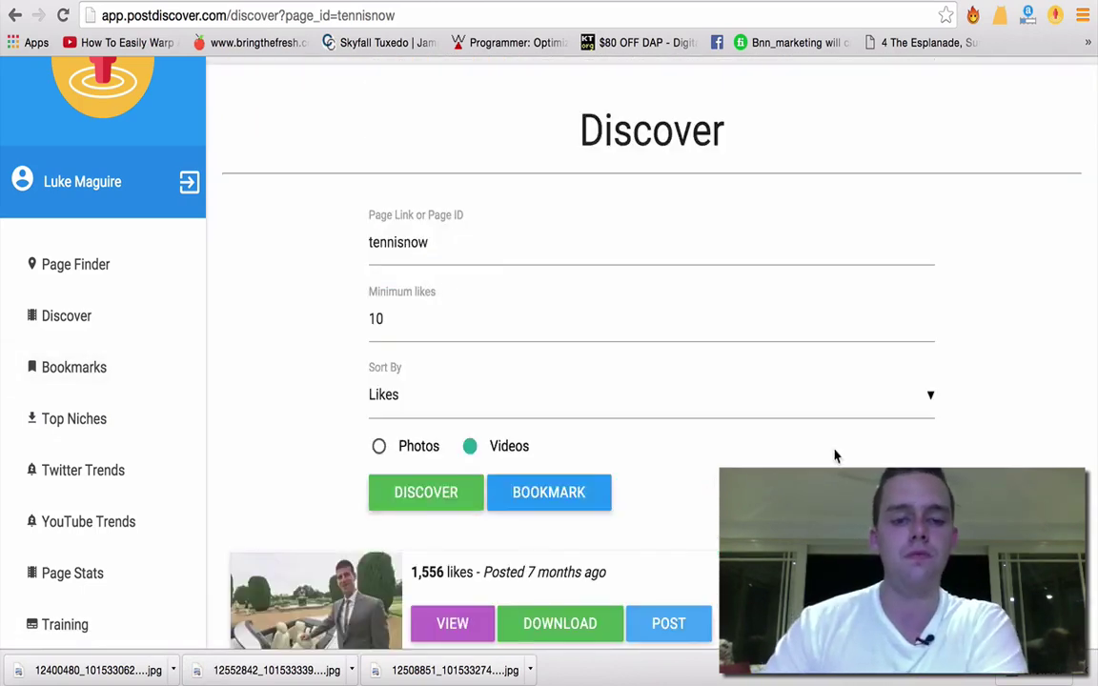
{"action": "scroll", "coordinate": [833, 455], "scroll_direction": "down", "scroll_amount": 3}
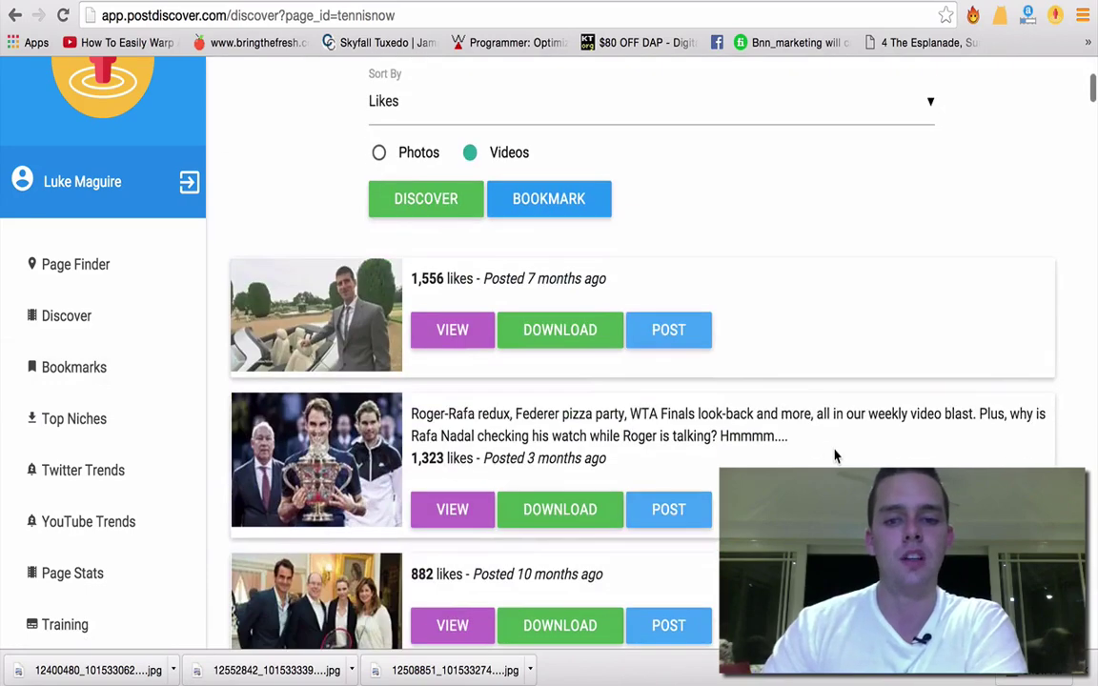
{"action": "left_click", "coordinate": [581, 343]}
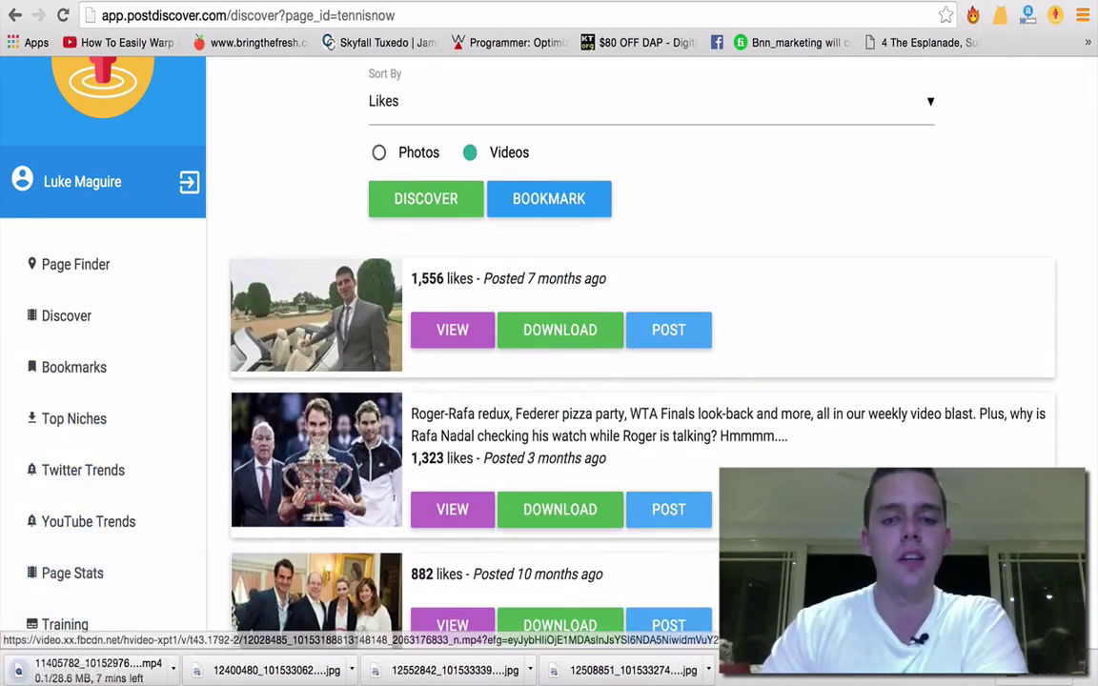
{"action": "scroll", "coordinate": [875, 322], "scroll_direction": "down", "scroll_amount": 1}
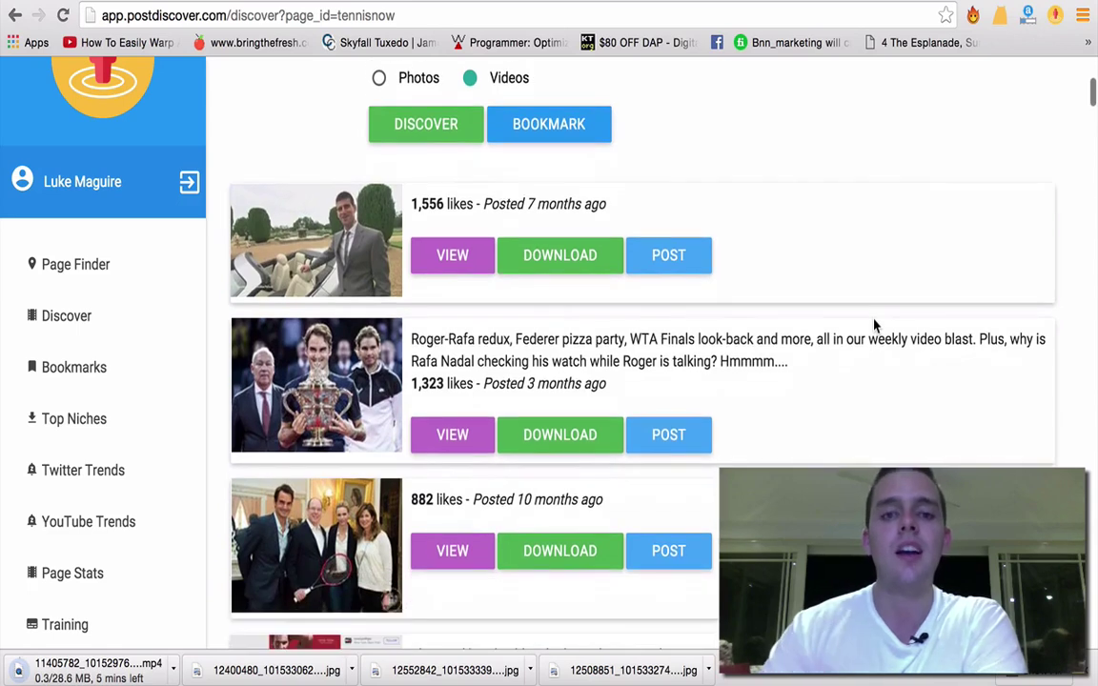
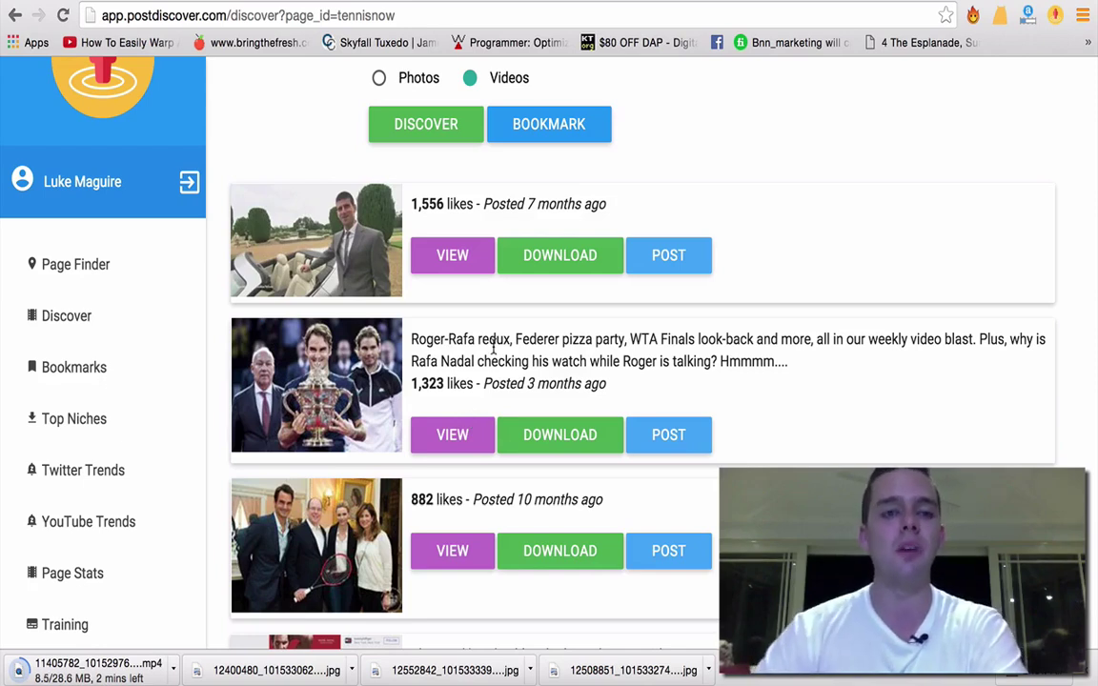
{"action": "scroll", "coordinate": [124, 468], "scroll_direction": "down", "scroll_amount": 2}
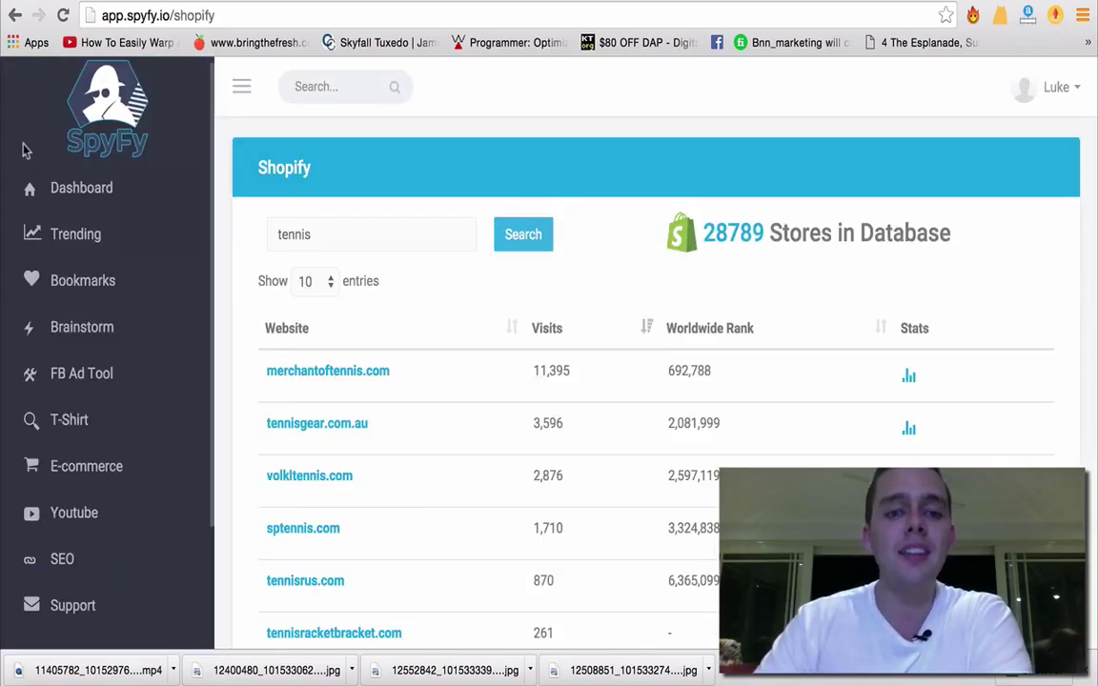
- Visit the SpyFy dashboard and open the Facebook Ad Search tool
{"action": "left_click", "coordinate": [95, 193]}
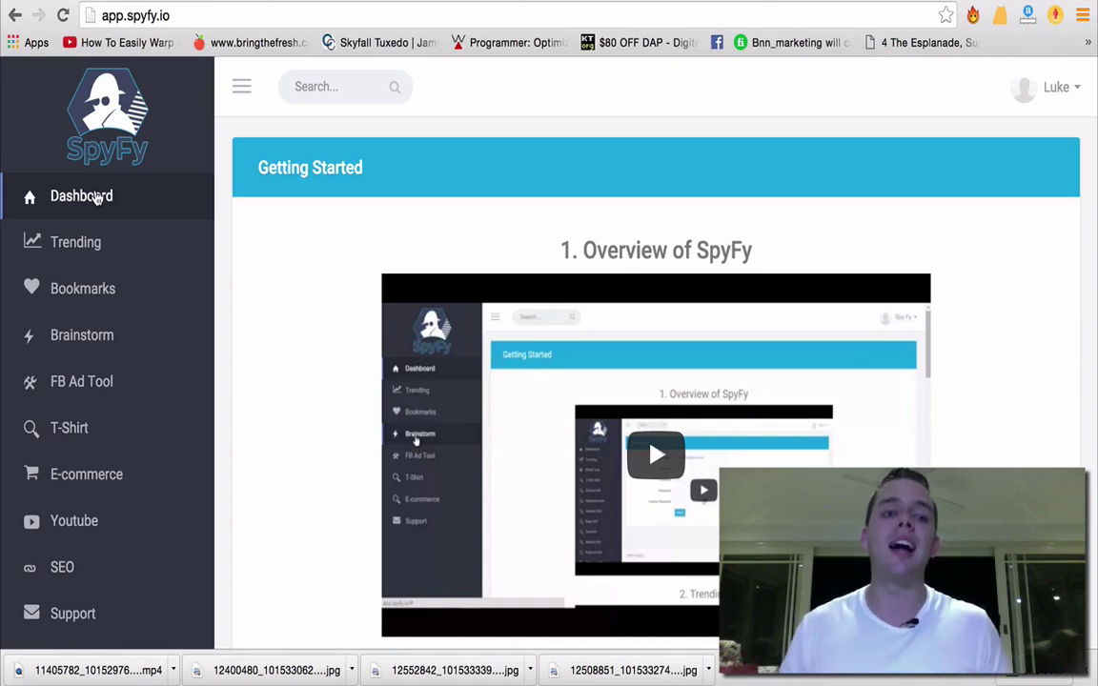
{"action": "left_click", "coordinate": [101, 383]}
{"action": "left_click", "coordinate": [123, 427]}
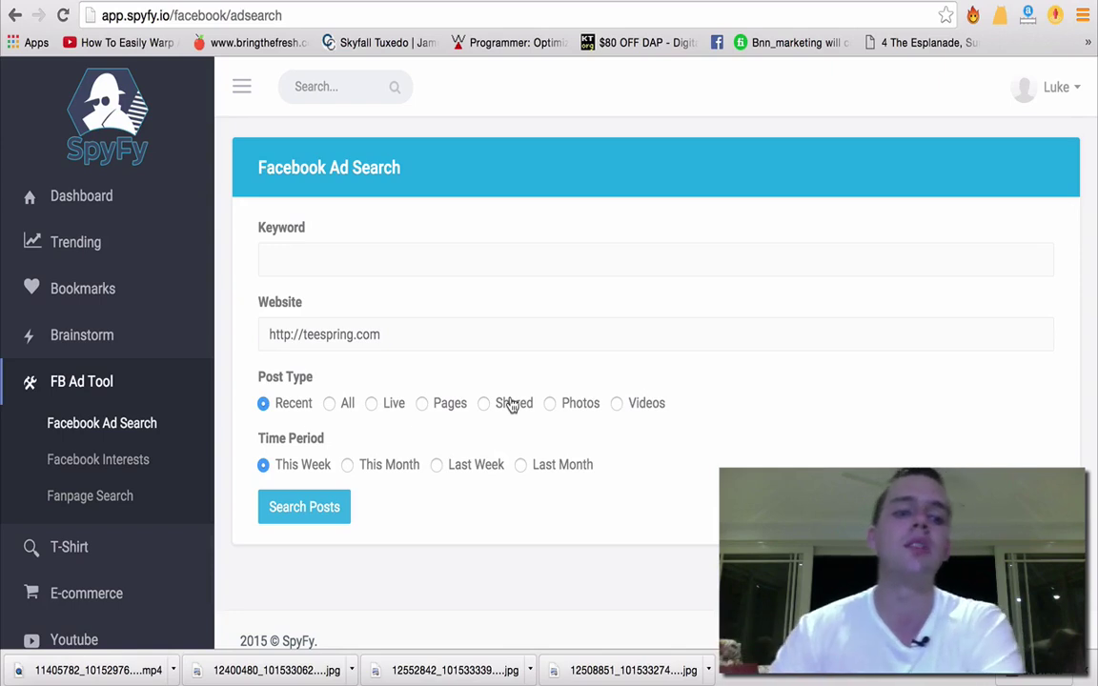
- Search Facebook Interests for the keyword "tennis" and examine the related interests and their audience sizes
{"action": "left_click", "coordinate": [96, 459]}
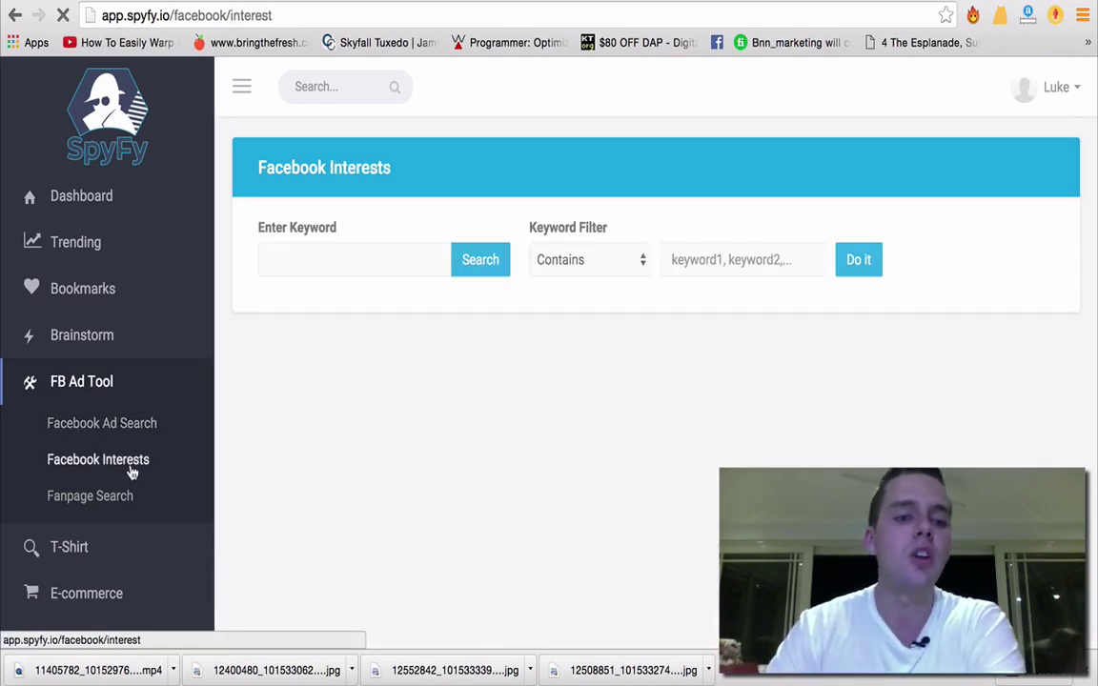
{"action": "left_click", "coordinate": [367, 254]}
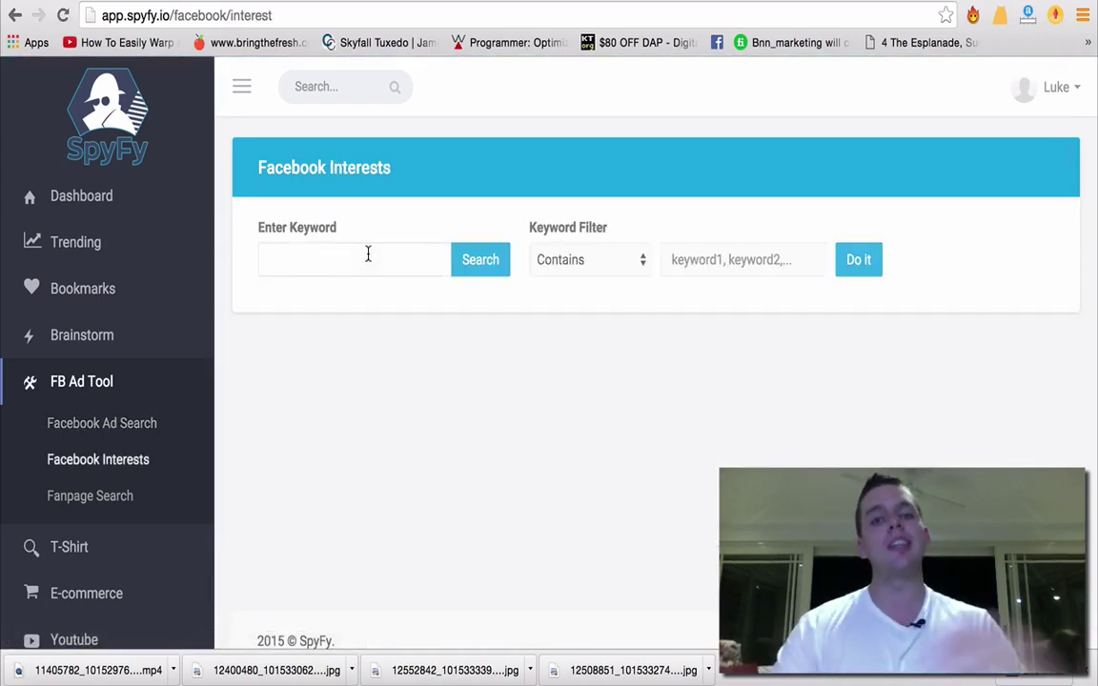
{"action": "type", "text": "tennis"}
{"action": "left_click", "coordinate": [486, 261]}
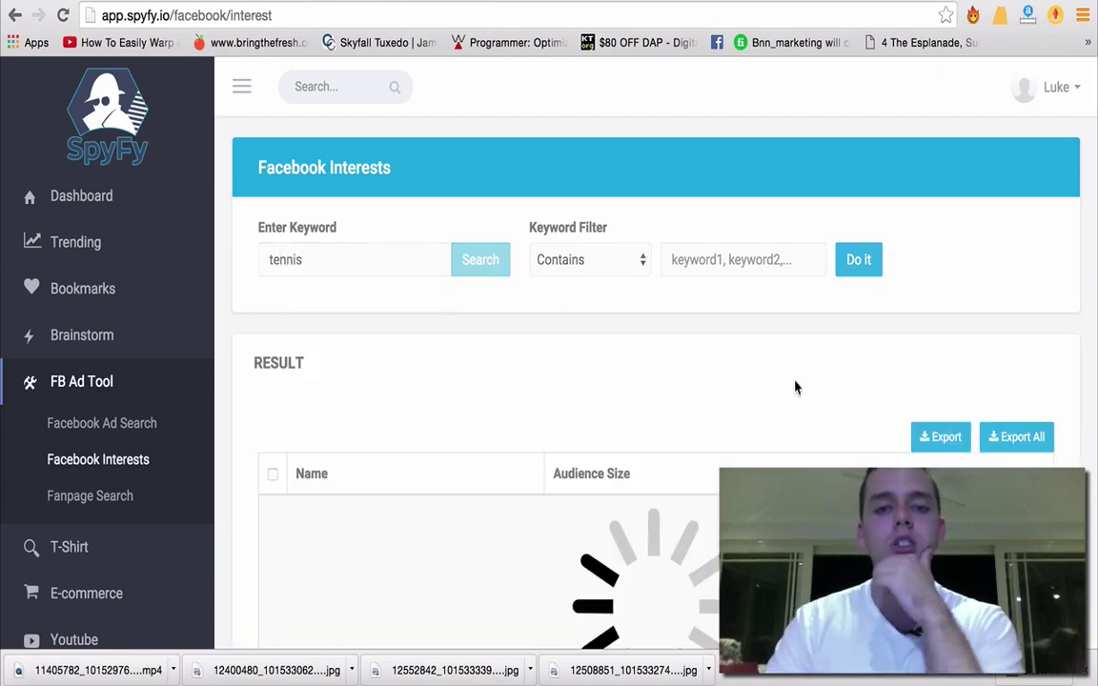
{"action": "scroll", "coordinate": [796, 387], "scroll_direction": "down", "scroll_amount": 3}
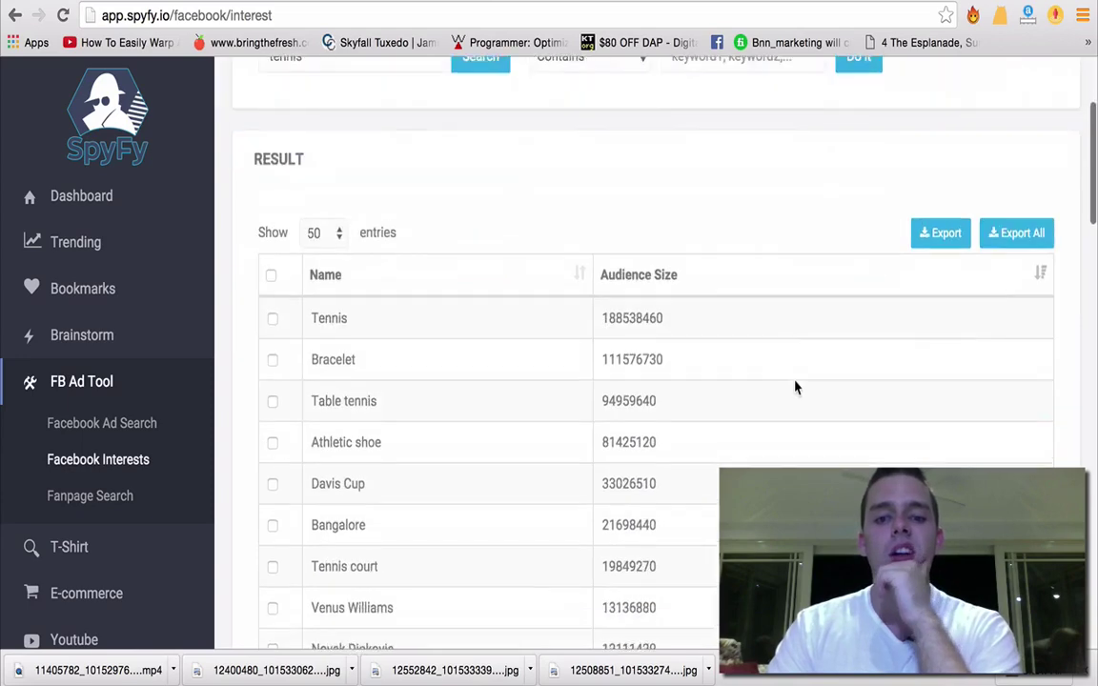
{"action": "scroll", "coordinate": [511, 340], "scroll_direction": "down", "scroll_amount": 3}
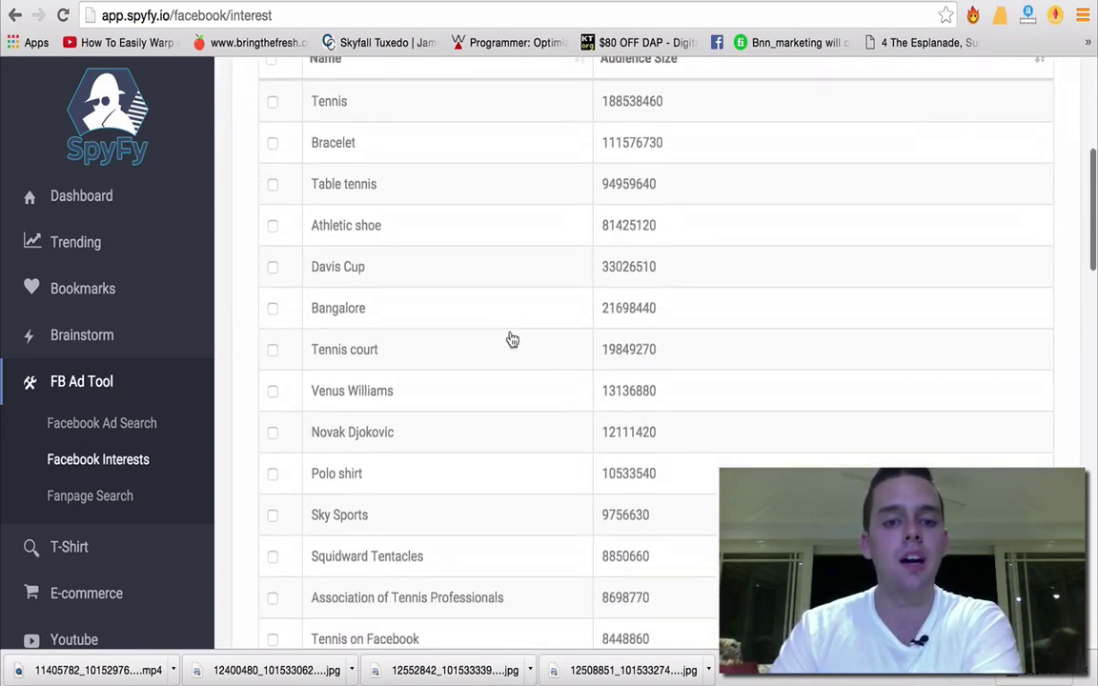
{"action": "scroll", "coordinate": [633, 218], "scroll_direction": "up", "scroll_amount": 2}
{"action": "scroll", "coordinate": [614, 336], "scroll_direction": "down", "scroll_amount": 1}
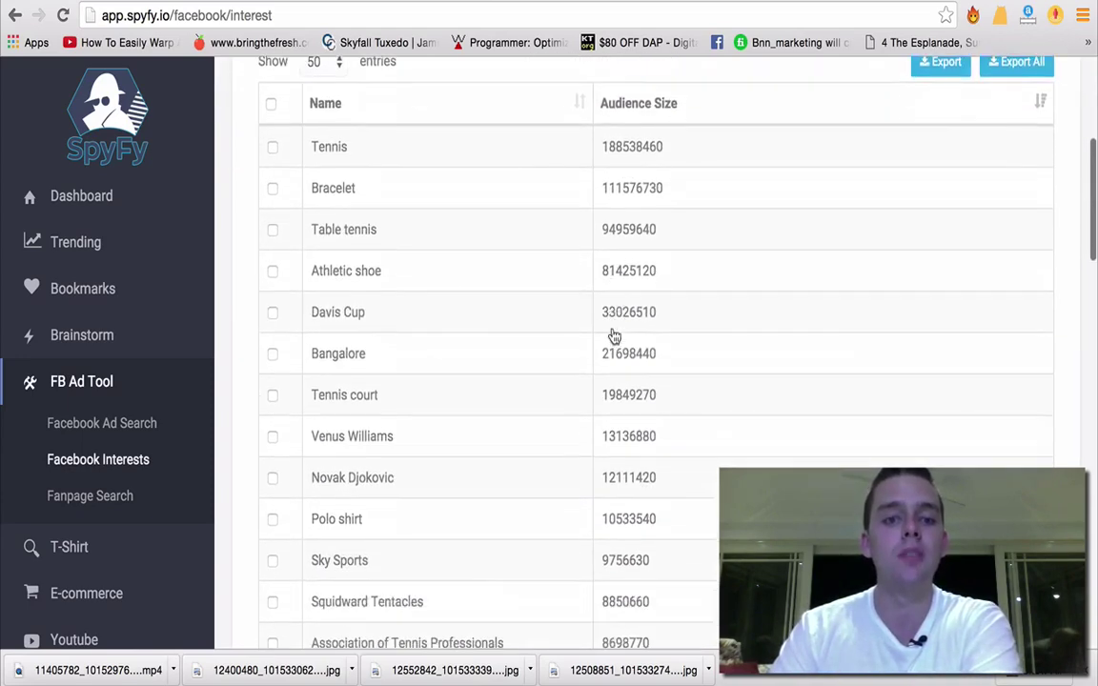
{"action": "scroll", "coordinate": [613, 336], "scroll_direction": "down", "scroll_amount": 8}
- Search Facebook Interests for the keyword "dogs" and look through the suggested interests and their audience sizes
{"action": "scroll", "coordinate": [477, 352], "scroll_direction": "up", "scroll_amount": 15}
{"action": "left_click", "coordinate": [334, 252]}
{"action": "key", "text": "ctrl+a"}
{"action": "type", "text": "dogs"}
{"action": "left_click", "coordinate": [466, 263]}
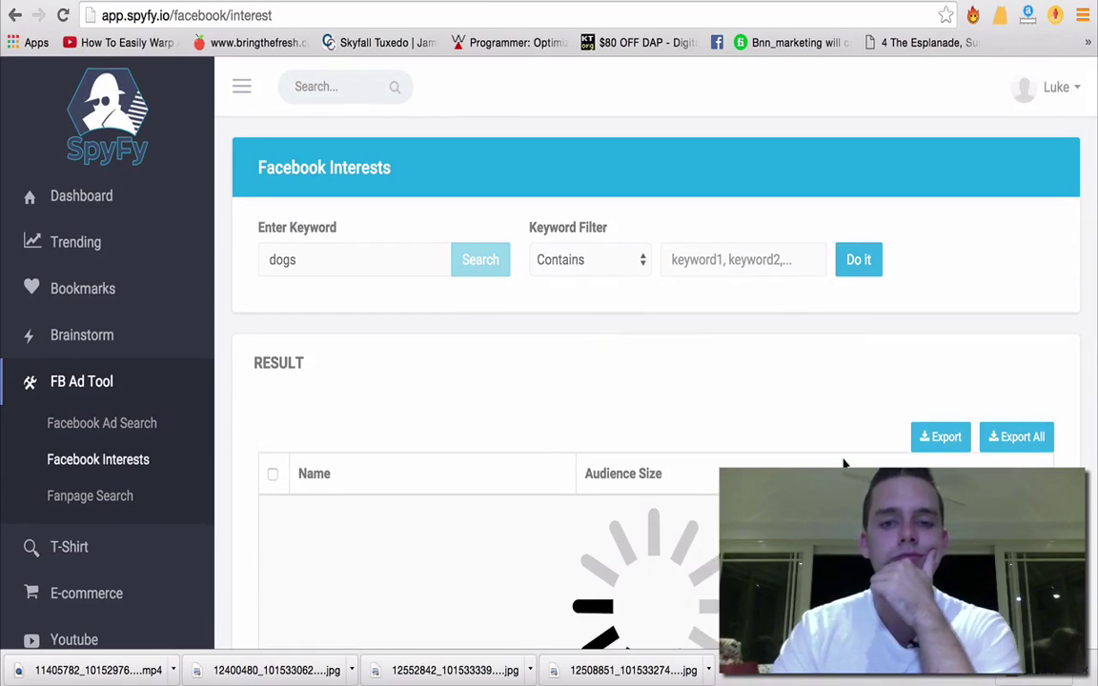
{"action": "scroll", "coordinate": [843, 464], "scroll_direction": "down", "scroll_amount": 4}
{"action": "scroll", "coordinate": [844, 464], "scroll_direction": "down", "scroll_amount": 5}
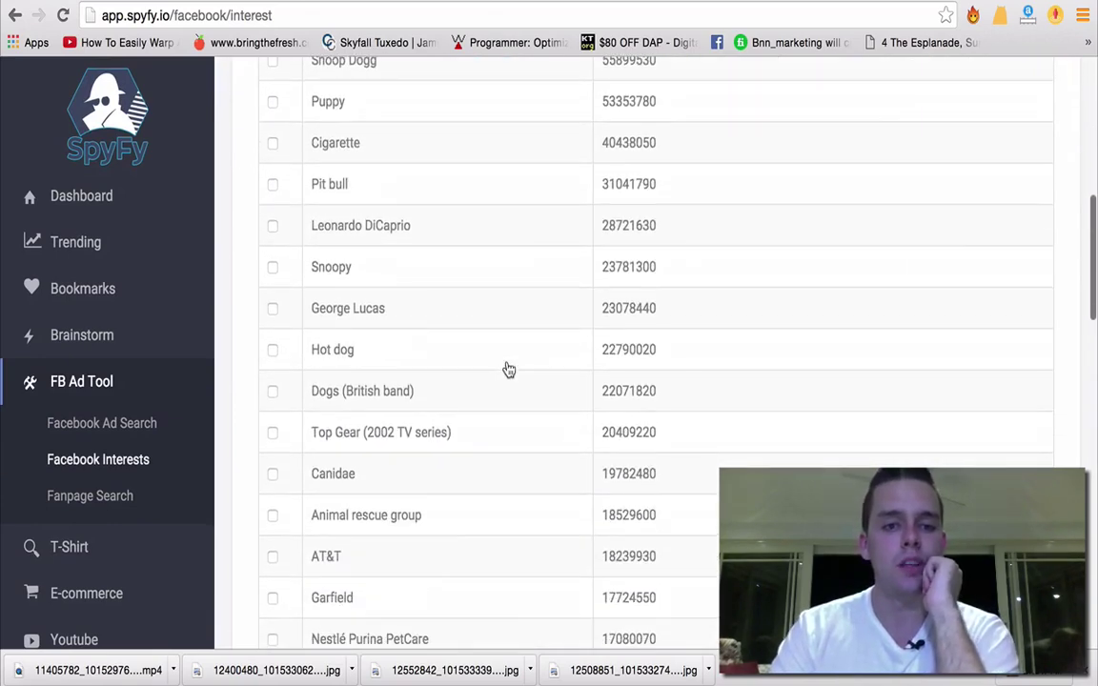
{"action": "scroll", "coordinate": [508, 370], "scroll_direction": "down", "scroll_amount": 8}
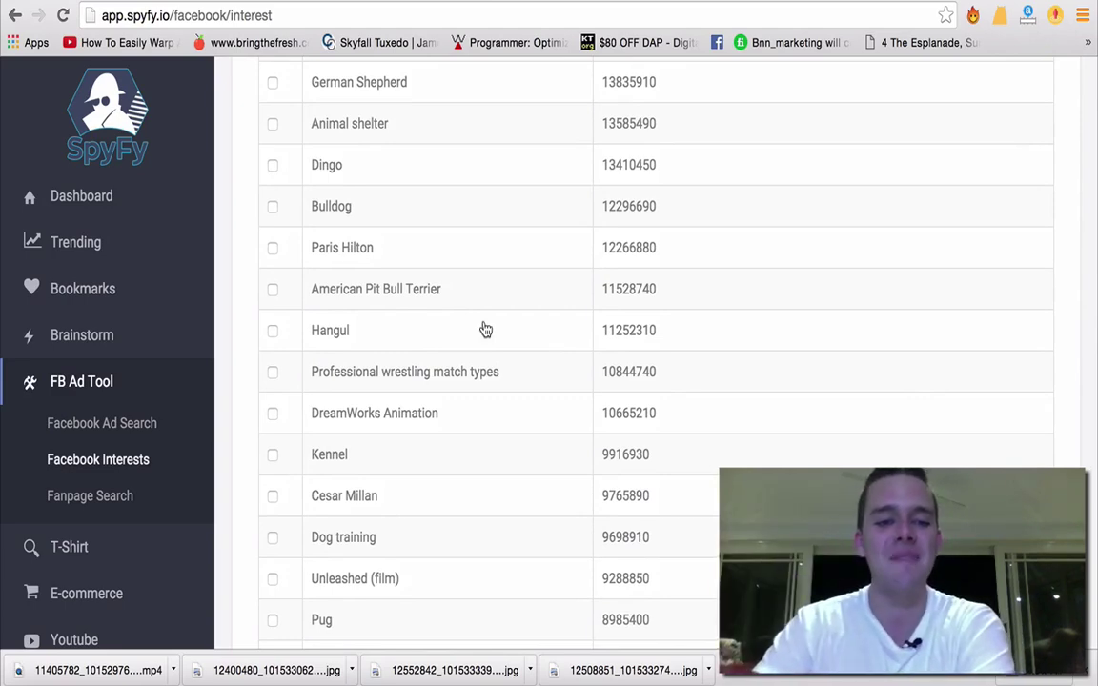
{"action": "scroll", "coordinate": [485, 330], "scroll_direction": "down", "scroll_amount": 3}
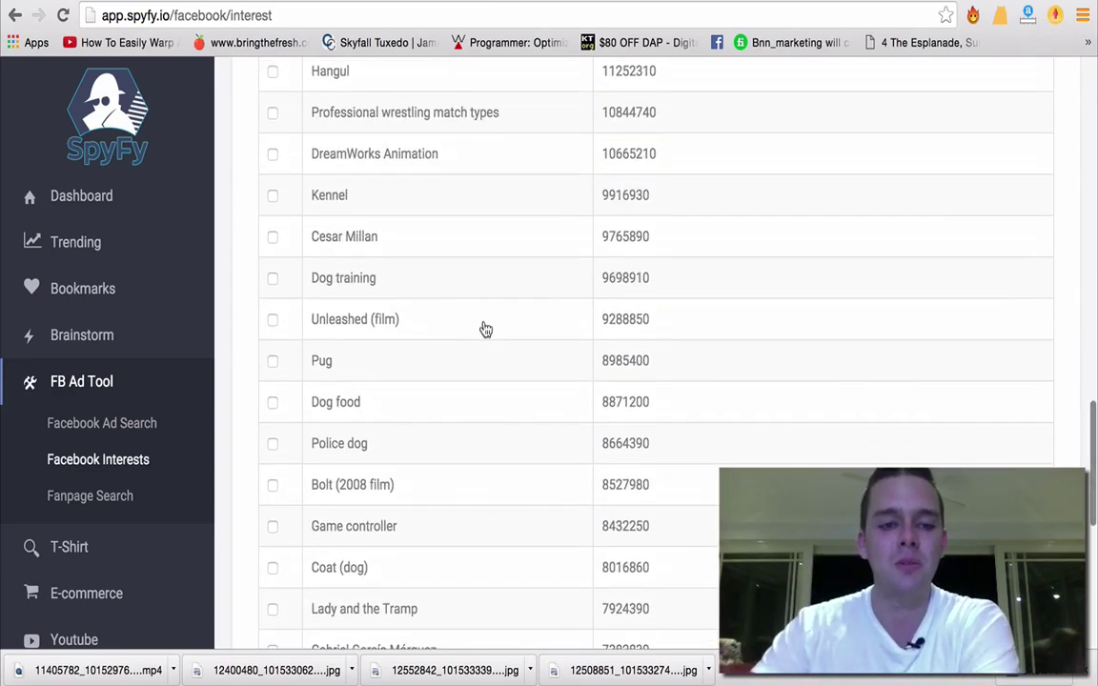
{"action": "scroll", "coordinate": [485, 329], "scroll_direction": "down", "scroll_amount": 5}
{"action": "scroll", "coordinate": [485, 329], "scroll_direction": "up", "scroll_amount": 20}
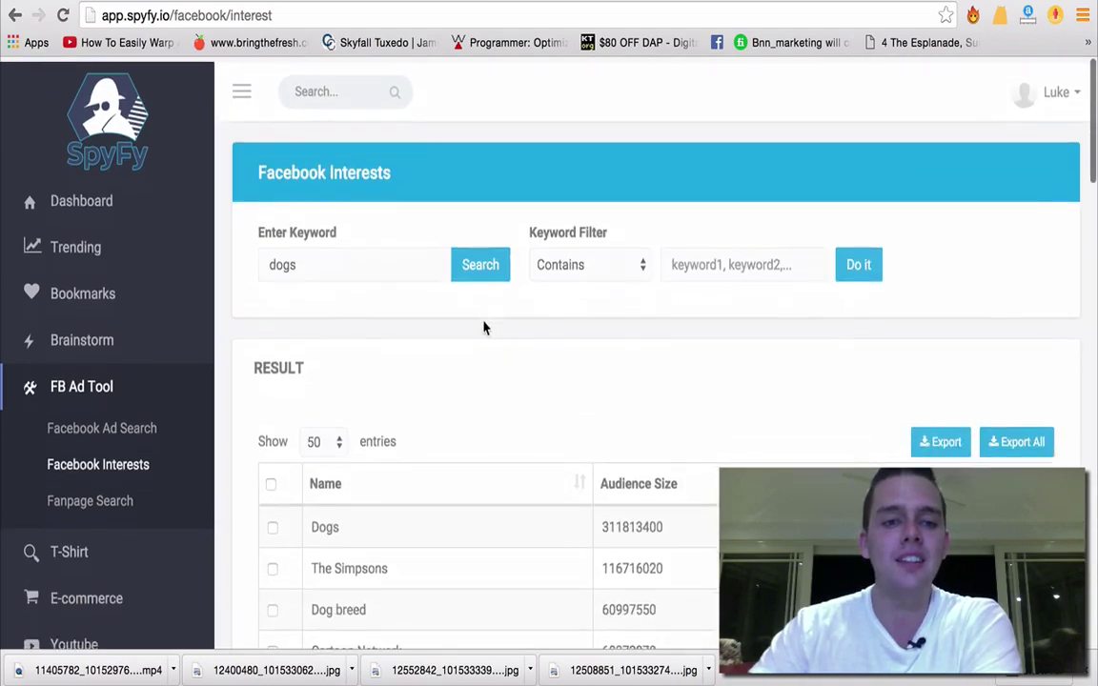
{"action": "scroll", "coordinate": [485, 330], "scroll_direction": "down", "scroll_amount": 3}
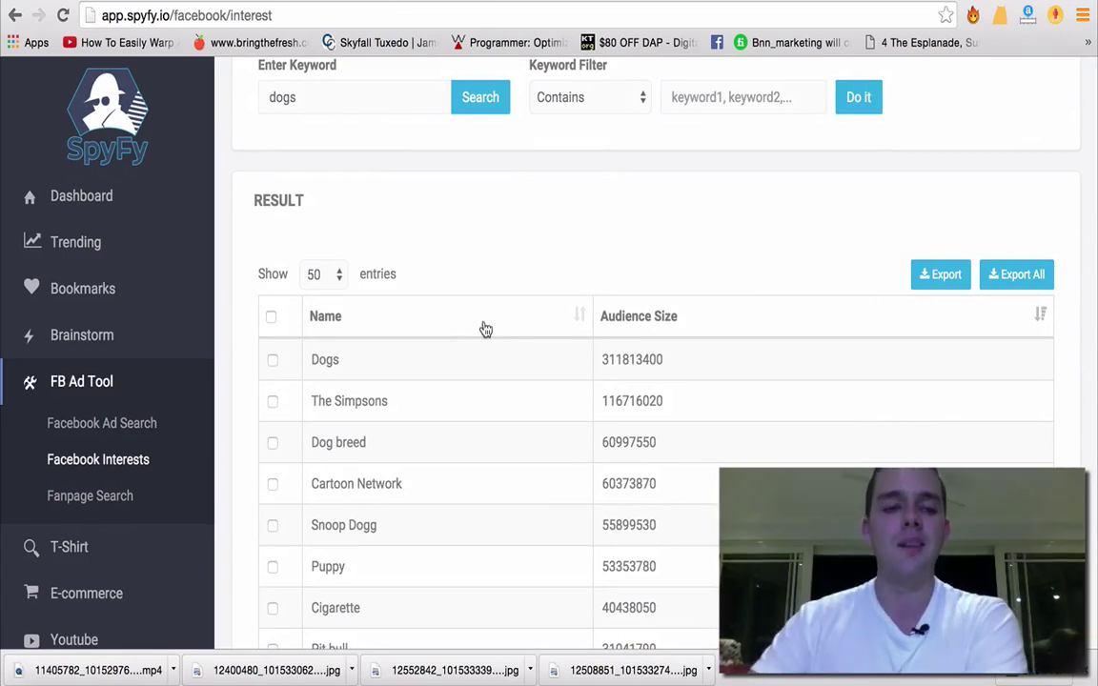
- Open the Fanpage Search tool and look over the available Facebook ad tools
{"action": "left_click", "coordinate": [106, 505]}
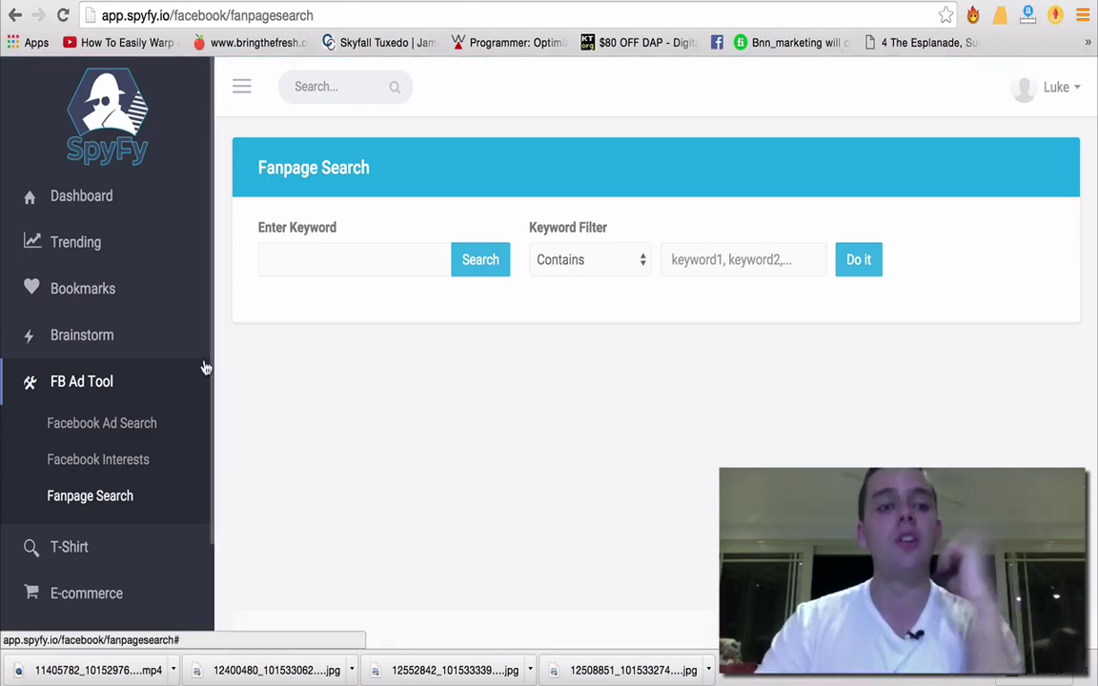
{"action": "scroll", "coordinate": [140, 374], "scroll_direction": "down", "scroll_amount": 3}
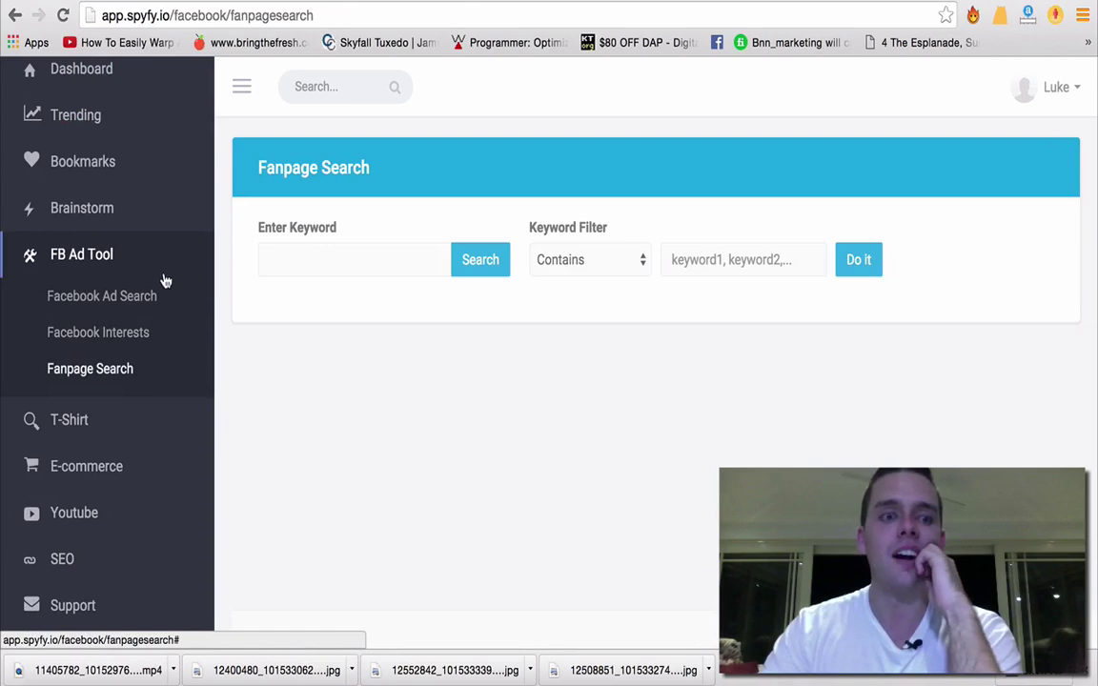
{"action": "scroll", "coordinate": [164, 280], "scroll_direction": "down", "scroll_amount": 1}
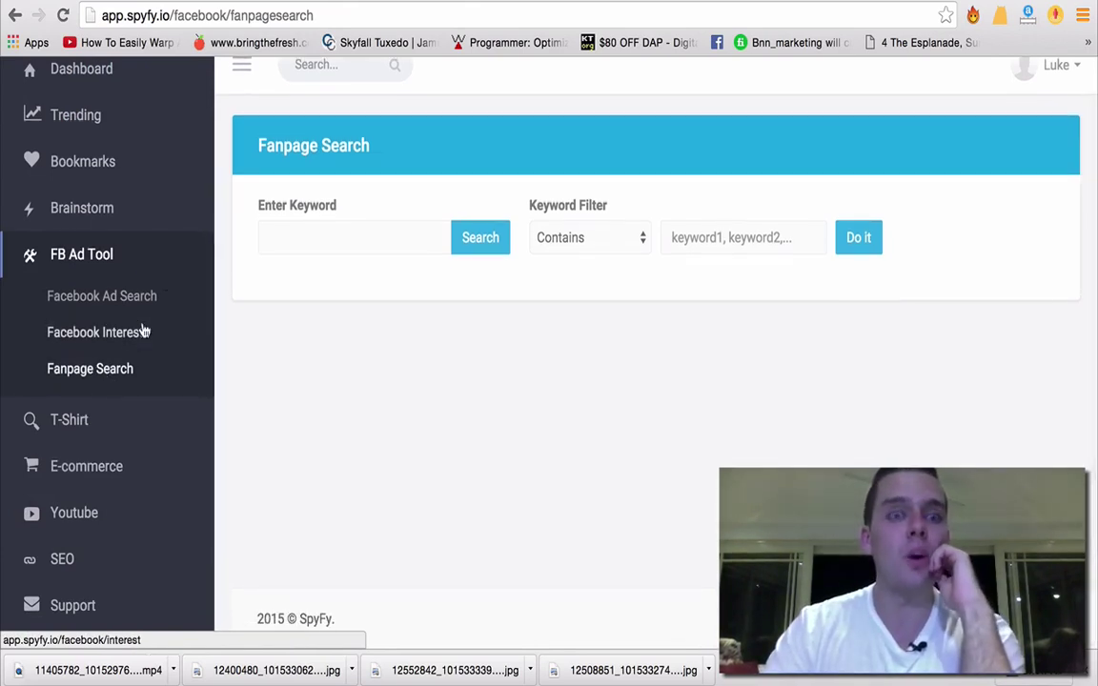